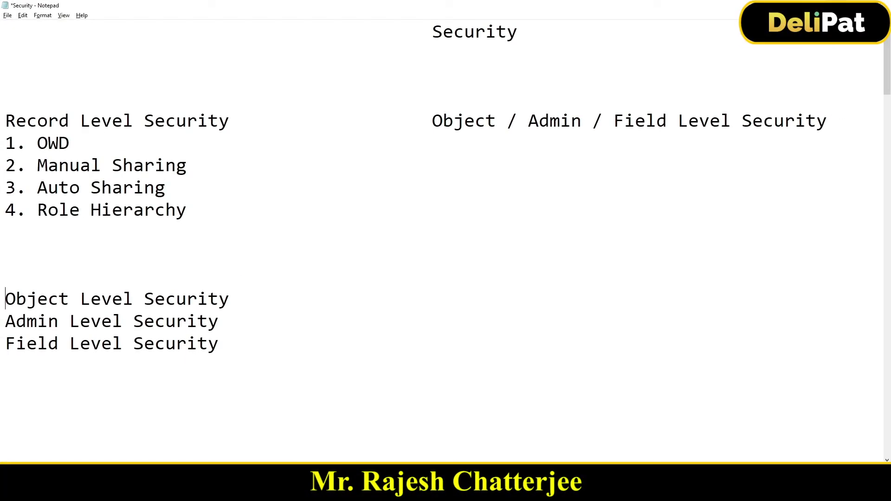
# Delete the "Object / Admin / Field Level Security" heading beside the Record Level Security heading.
pyautogui.moveTo(6, 119); pyautogui.dragTo(69, 188)
pyautogui.click(111, 210)
pyautogui.moveTo(432, 122); pyautogui.dragTo(836, 121)
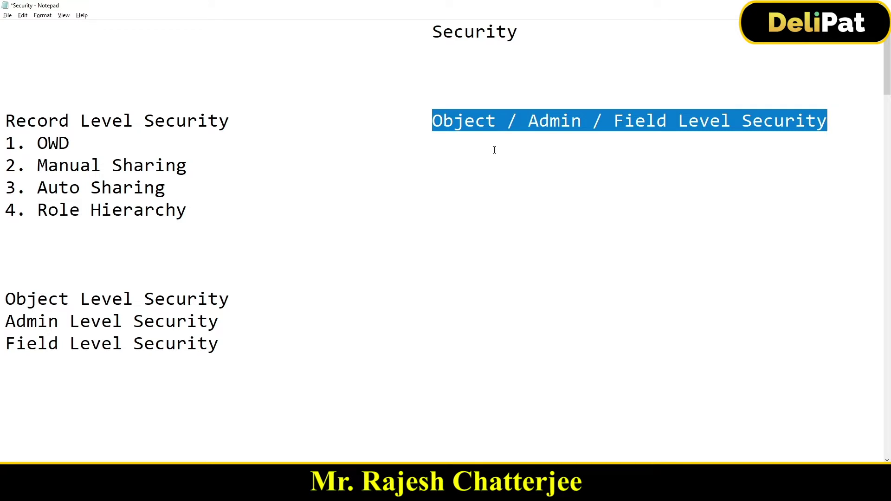
pyautogui.press('Delete')
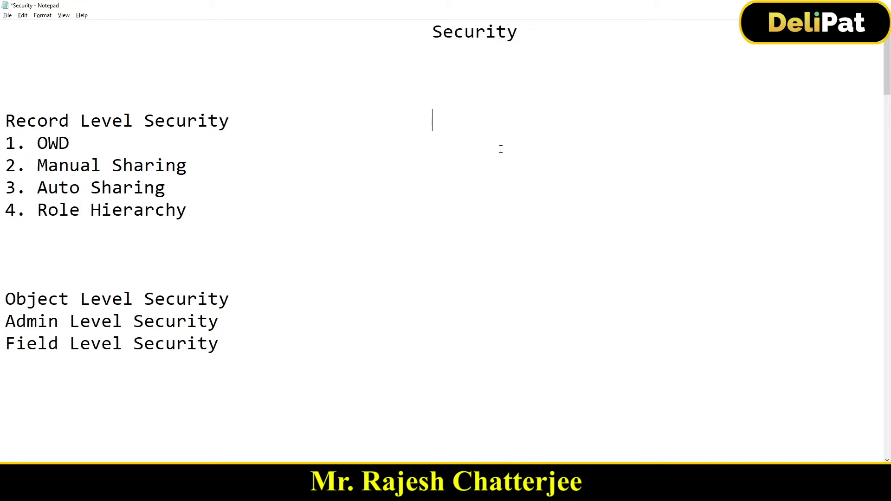
# Add the line "User managerment" directly above "Object Level Security" in the notes.
pyautogui.moveTo(5, 299); pyautogui.dragTo(208, 299)
pyautogui.click(232, 298)
pyautogui.moveTo(5, 321); pyautogui.dragTo(49, 321)
pyautogui.click(49, 322)
pyautogui.moveTo(5, 344); pyautogui.dragTo(70, 343)
pyautogui.click(6, 299)
pyautogui.press('Return')
pyautogui.press('Up')
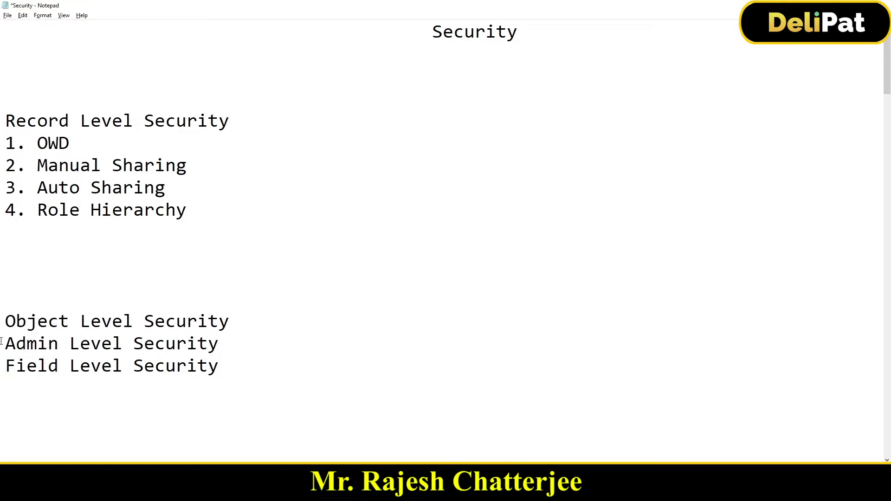
pyautogui.write('User ma')
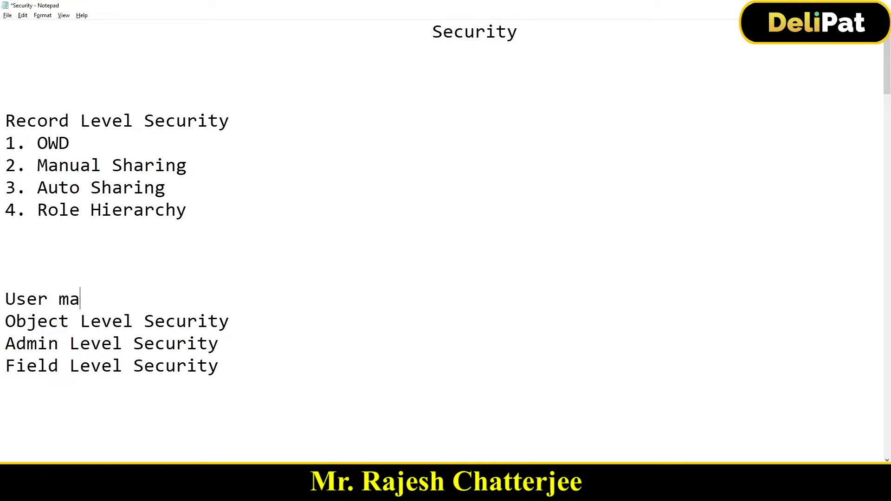
pyautogui.write('nagerment')
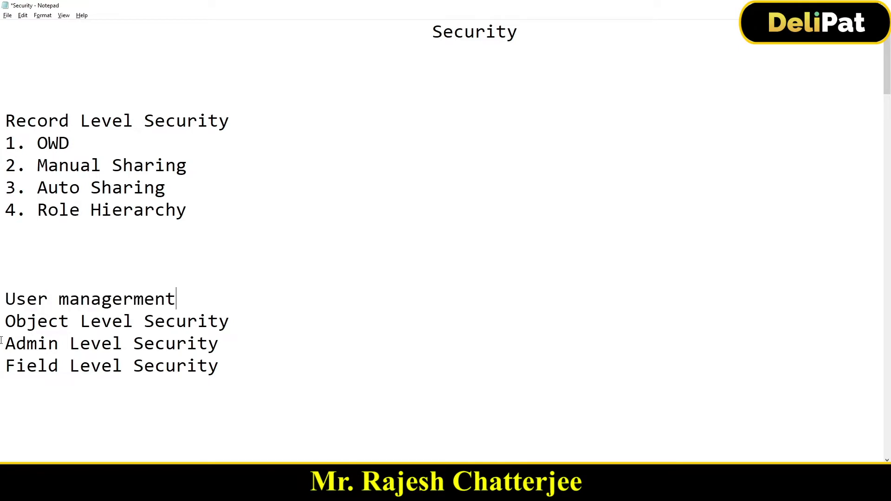
pyautogui.moveTo(177, 298); pyautogui.dragTo(1, 299)
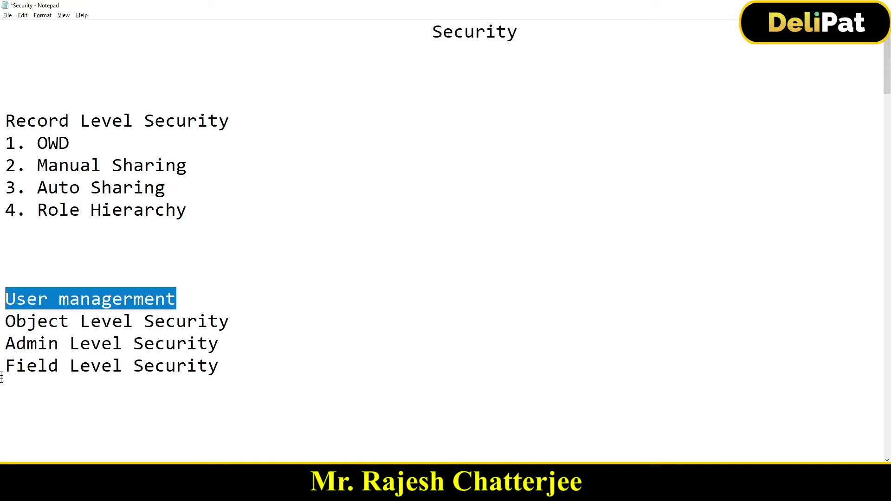
# Switch to the Firefox browser and open login.salesforce.com in a new tab.
pyautogui.hotkey('alt', 'Tab')
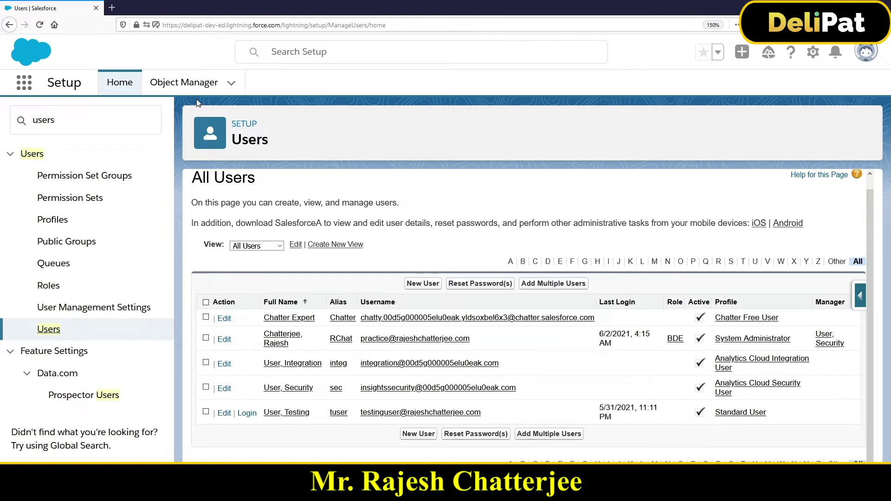
pyautogui.click(111, 8)
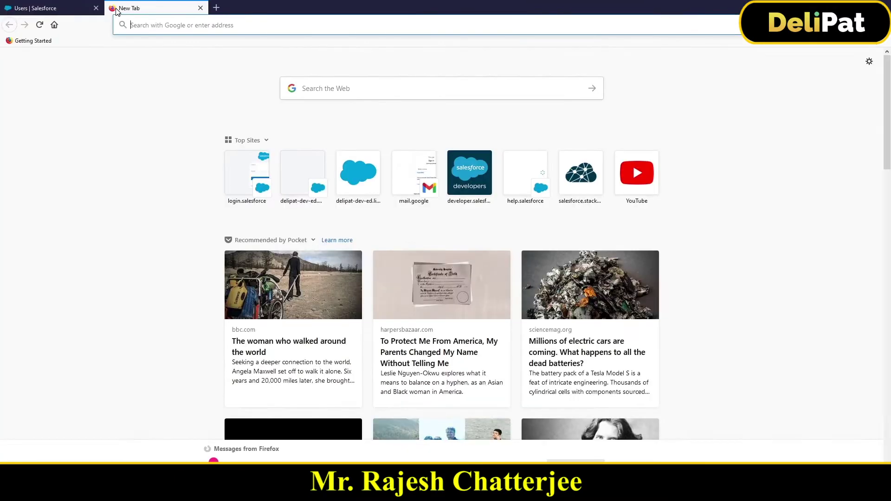
pyautogui.write('login.salesforce.com/')
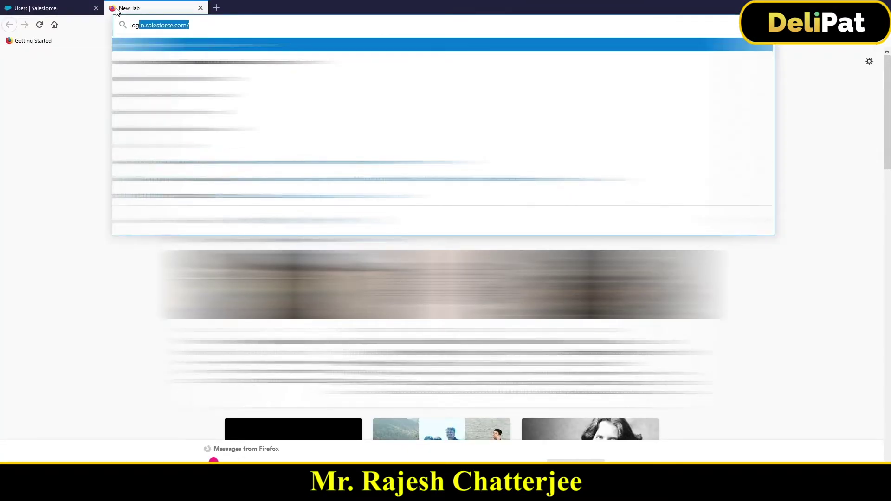
pyautogui.press('Return')
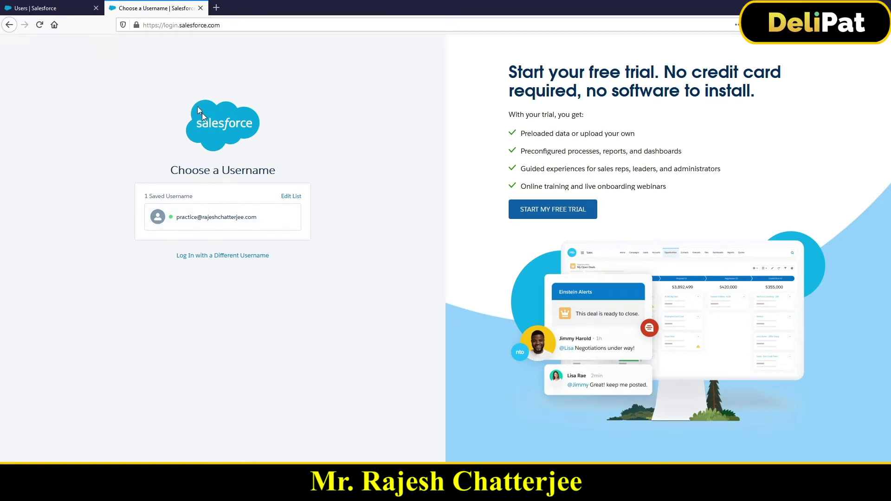
# Return to the Salesforce Users list, start a new user and enter the user's first name.
pyautogui.click(50, 11)
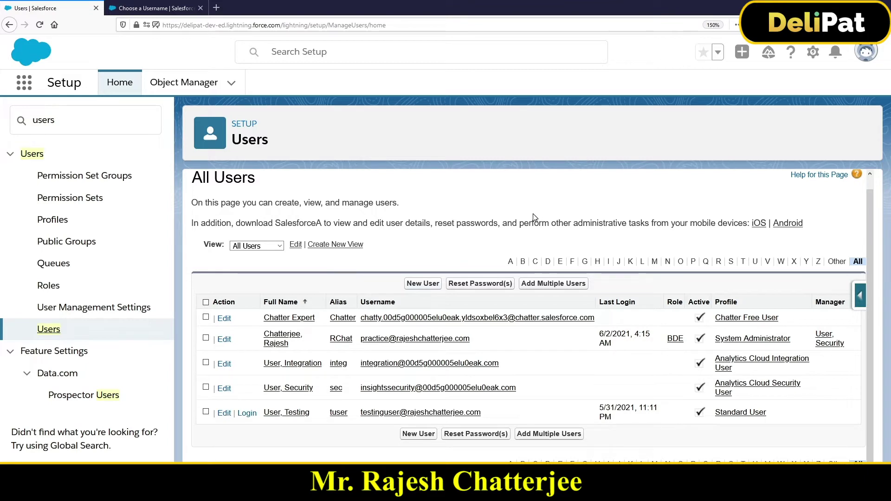
pyautogui.click(421, 284)
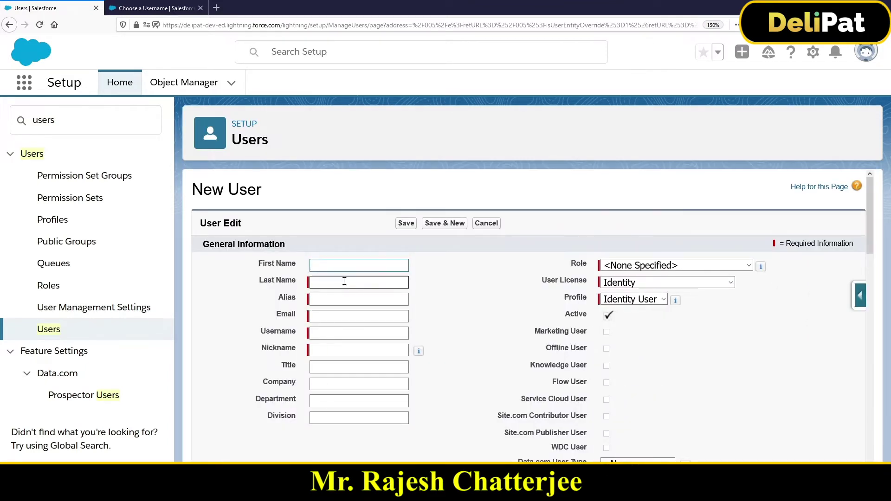
pyautogui.write('Alex')
pyautogui.click(342, 282)
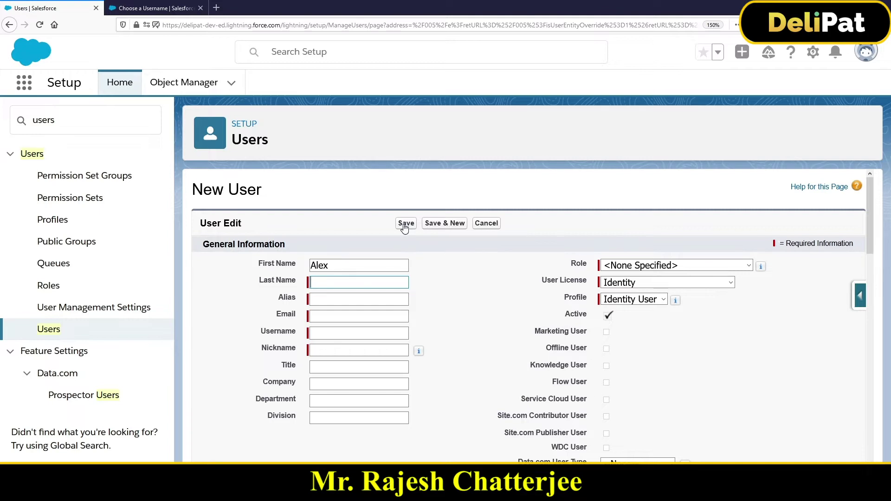
# Examine the new user form's Email, Username, Role, Active and User License fields, plus the account menu.
pyautogui.doubleClick(290, 315)
pyautogui.moveTo(261, 332); pyautogui.dragTo(302, 332)
pyautogui.click(295, 280)
pyautogui.click(298, 278)
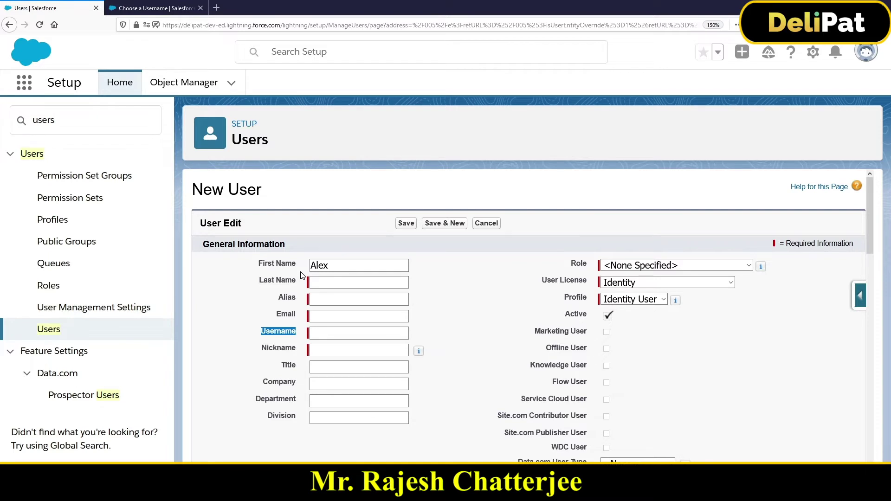
pyautogui.click(632, 266)
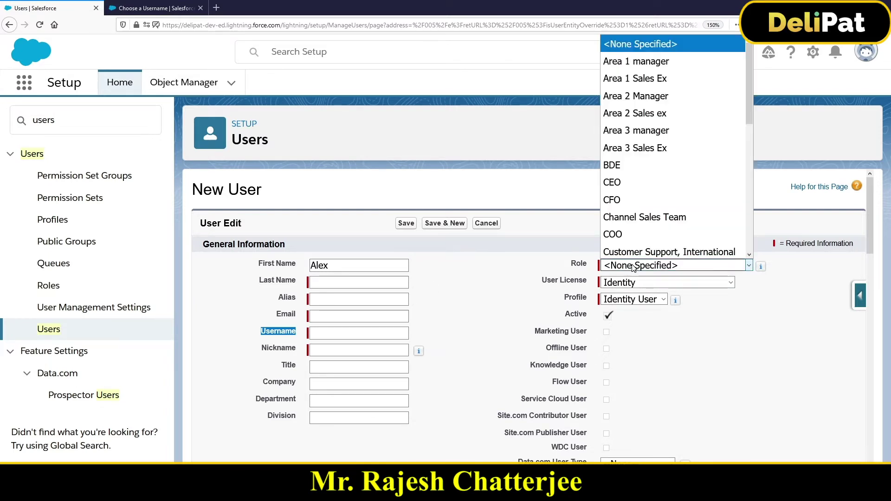
pyautogui.click(632, 266)
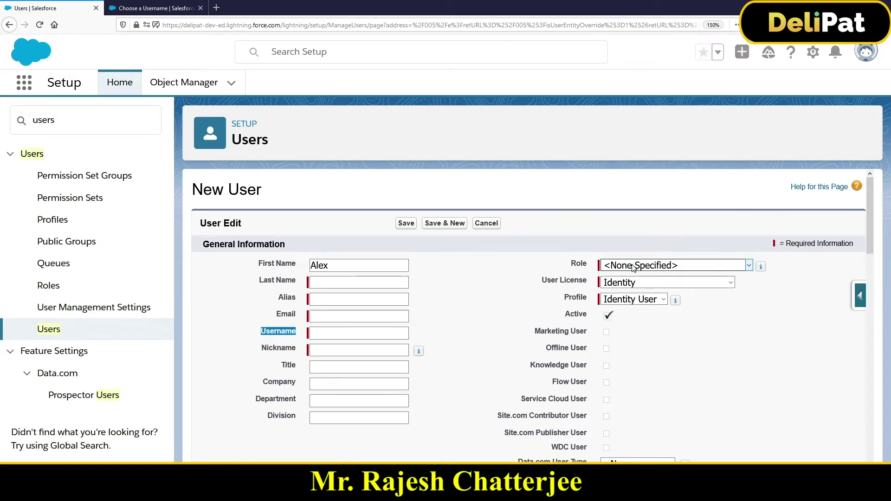
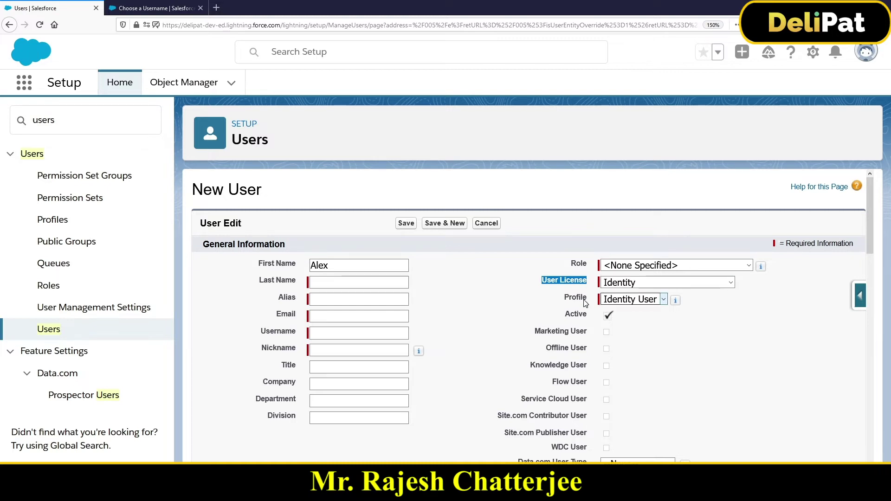
pyautogui.moveTo(574, 316); pyautogui.dragTo(592, 317)
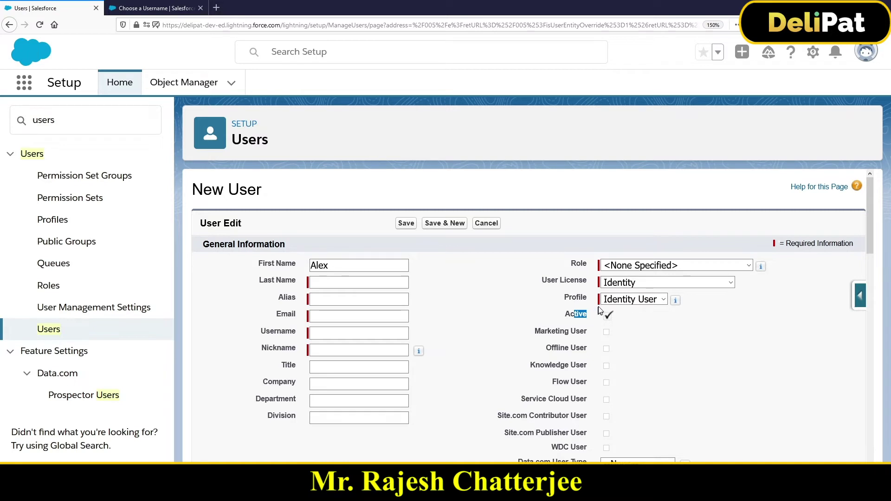
pyautogui.click(617, 283)
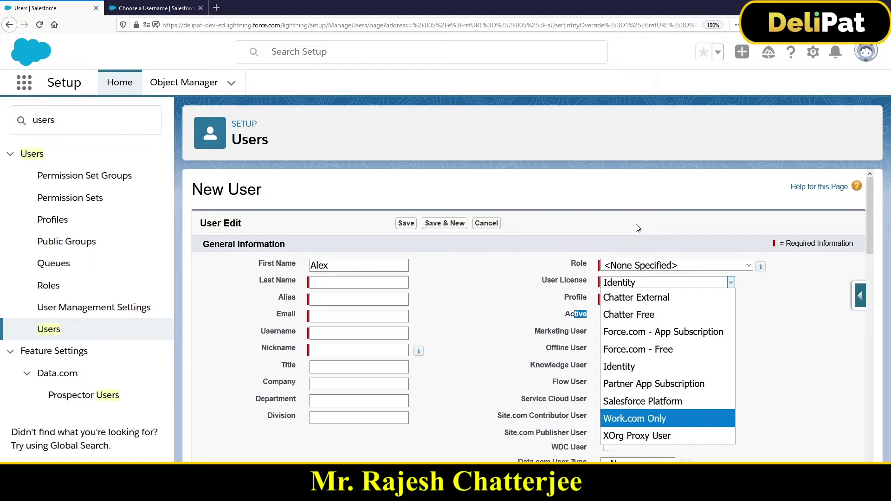
pyautogui.click(862, 60)
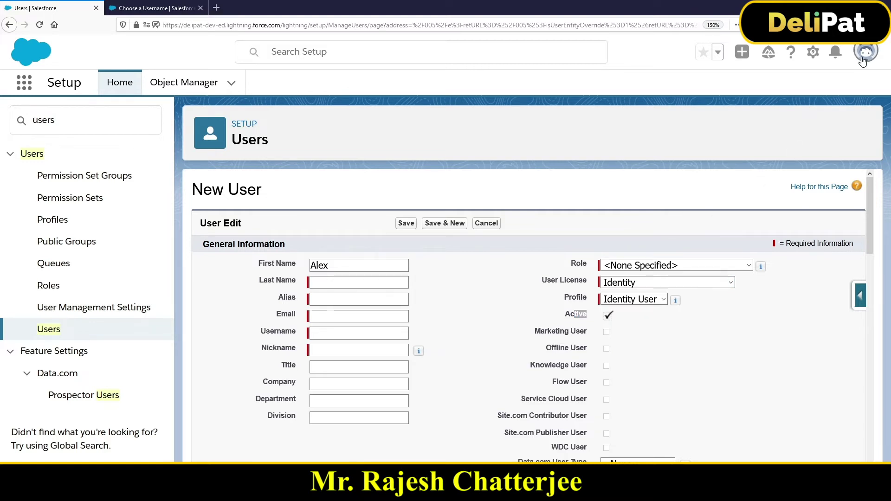
pyautogui.click(862, 61)
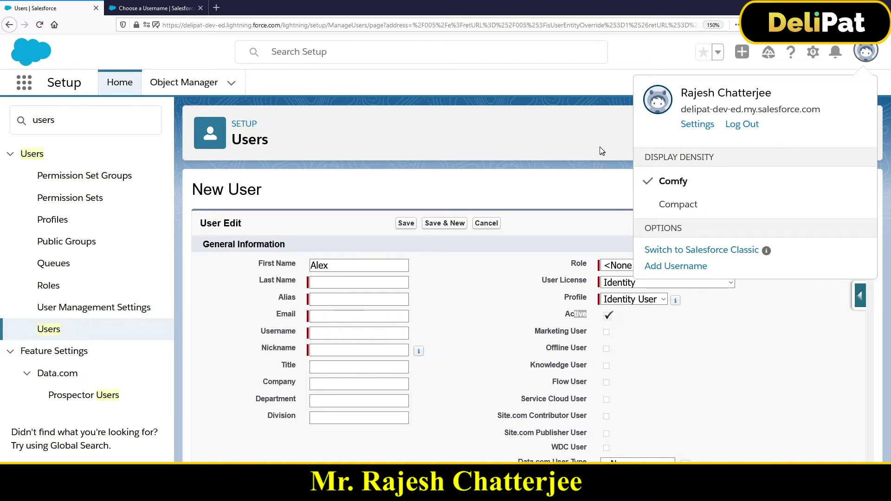
# Search Setup for "company" and open the Company Information page.
pyautogui.moveTo(58, 119); pyautogui.dragTo(2, 144)
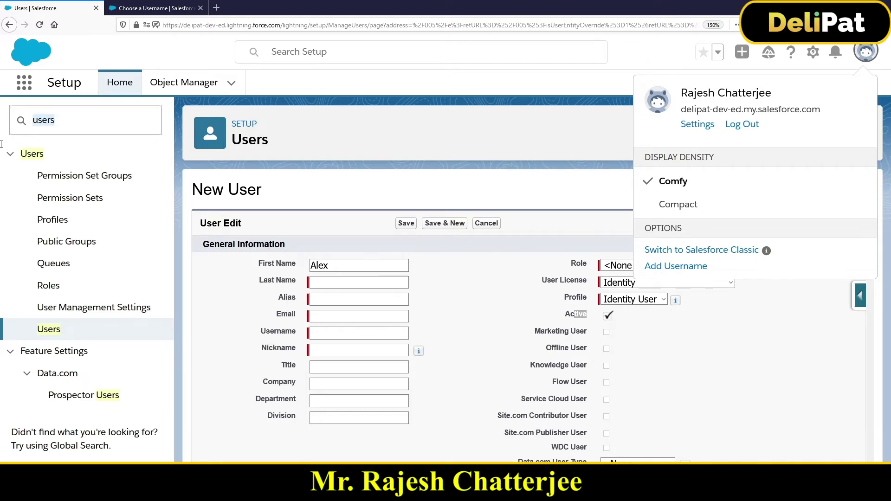
pyautogui.write('c')
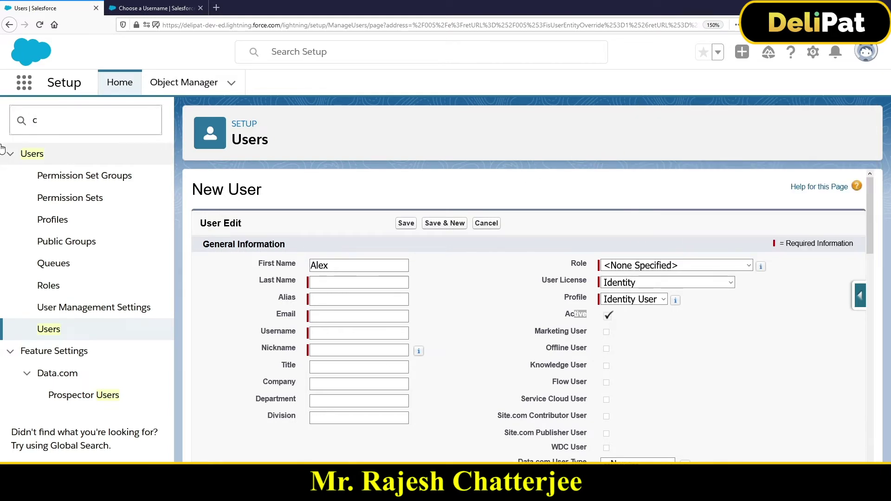
pyautogui.write('ompany')
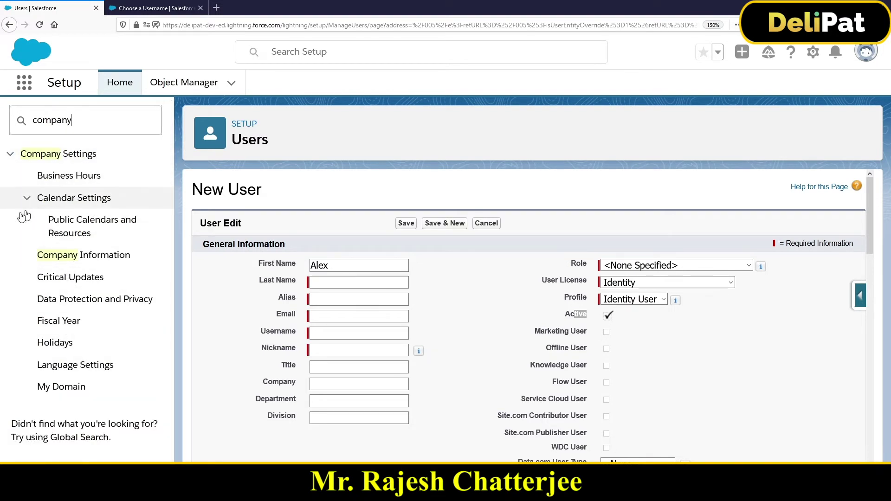
pyautogui.click(83, 254)
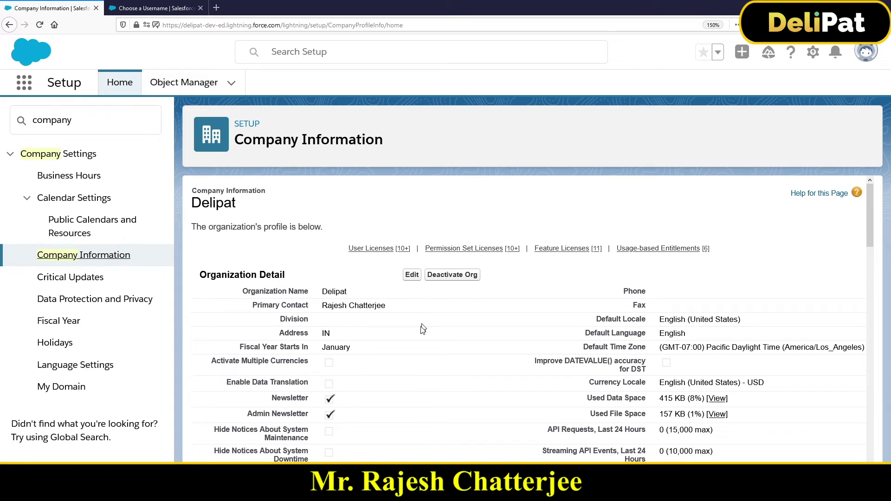
# Examine the User Licenses table for the total, used and remaining licenses, especially for the Salesforce license.
pyautogui.scroll(-2, 471, 352)
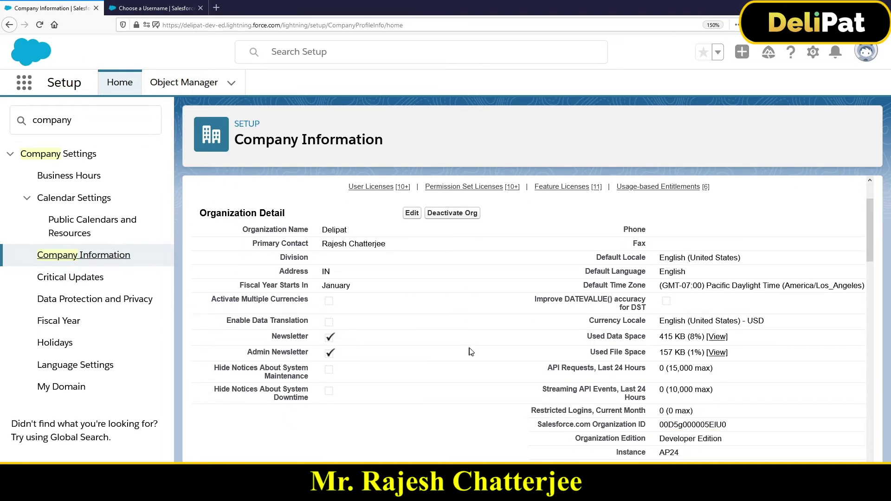
pyautogui.scroll(-2, 568, 422)
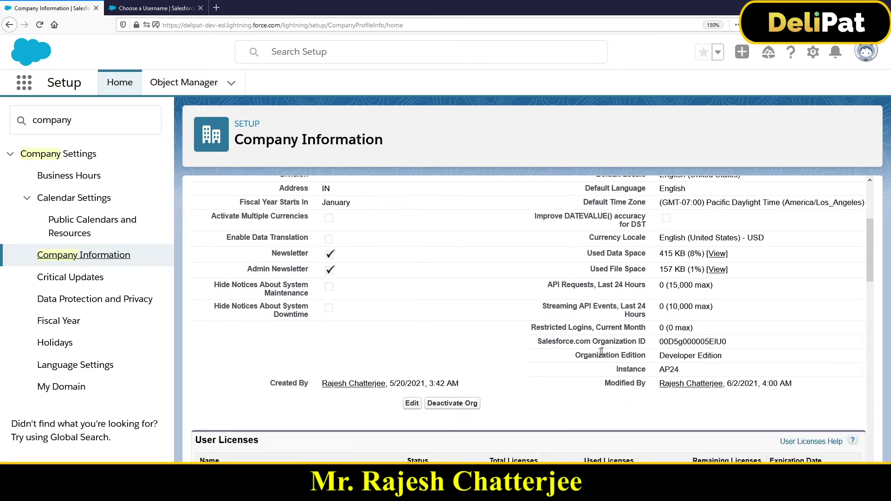
pyautogui.scroll(-5, 487, 392)
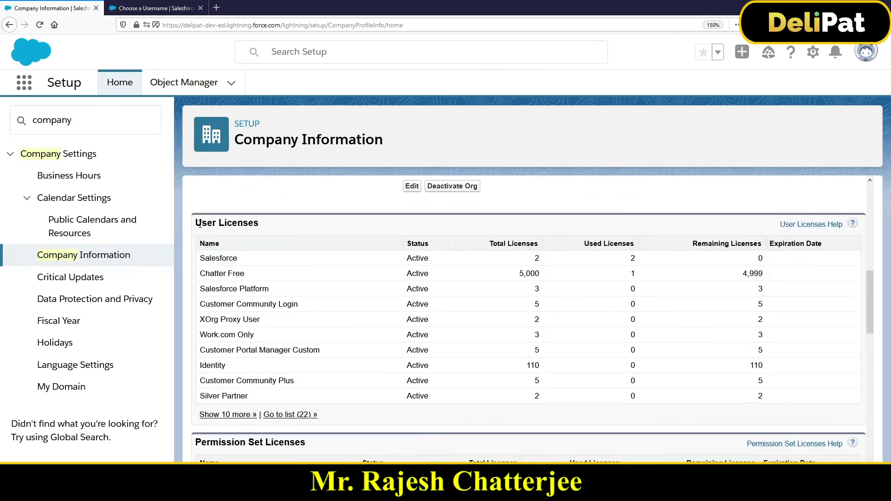
pyautogui.moveTo(196, 222); pyautogui.dragTo(257, 222)
pyautogui.scroll(3, 258, 225)
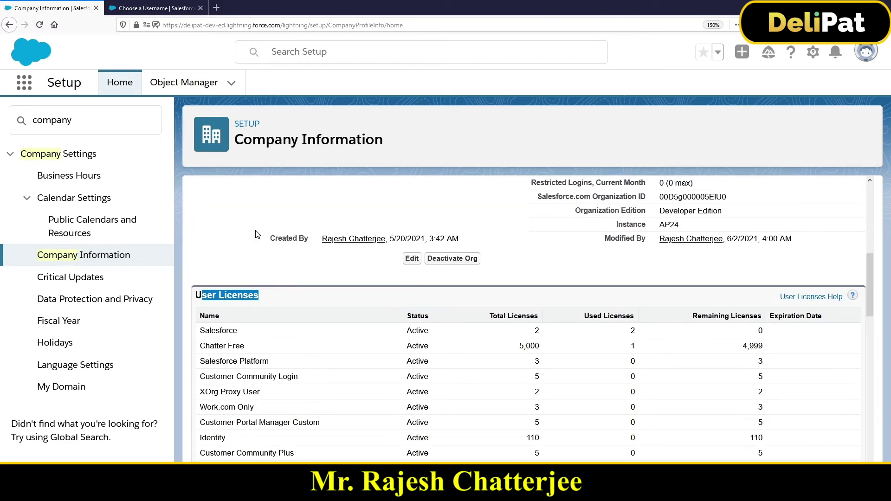
pyautogui.scroll(-3, 254, 232)
pyautogui.click(211, 258)
pyautogui.doubleClick(211, 259)
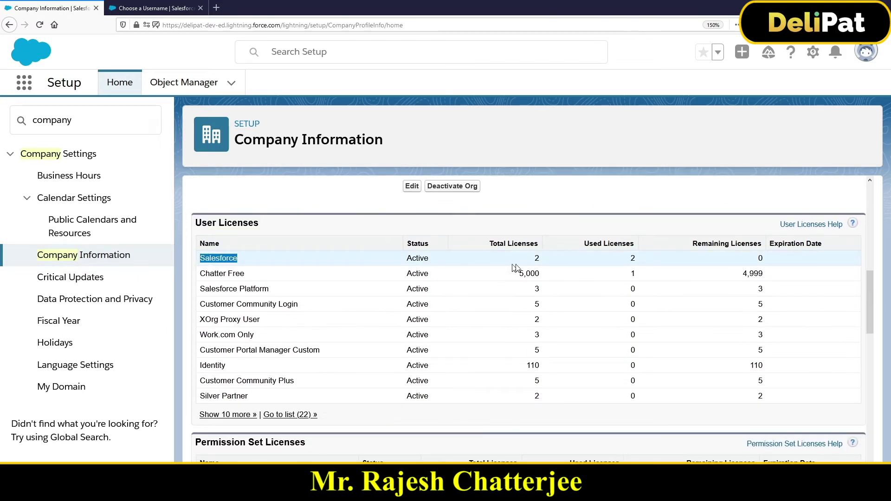
pyautogui.moveTo(548, 258)
pyautogui.mouseDown()
pyautogui.moveTo(529, 257)
pyautogui.moveTo(534, 248)
pyautogui.mouseUp()
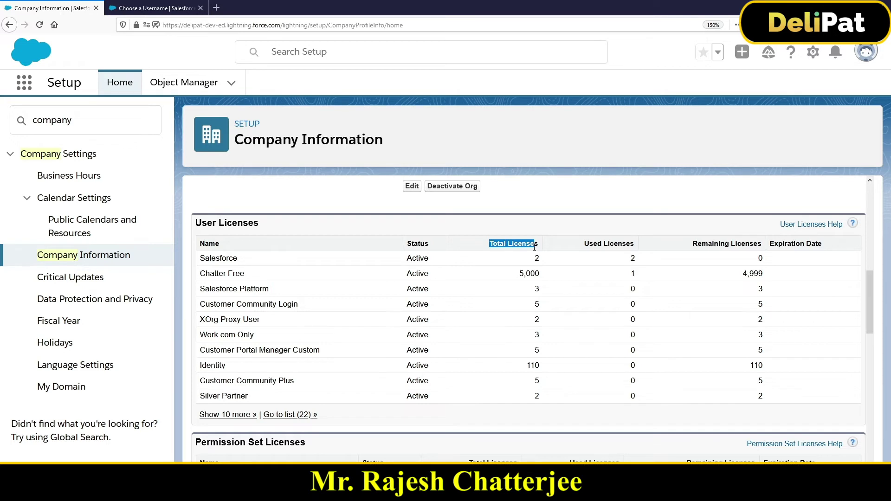
pyautogui.moveTo(588, 244); pyautogui.dragTo(626, 245)
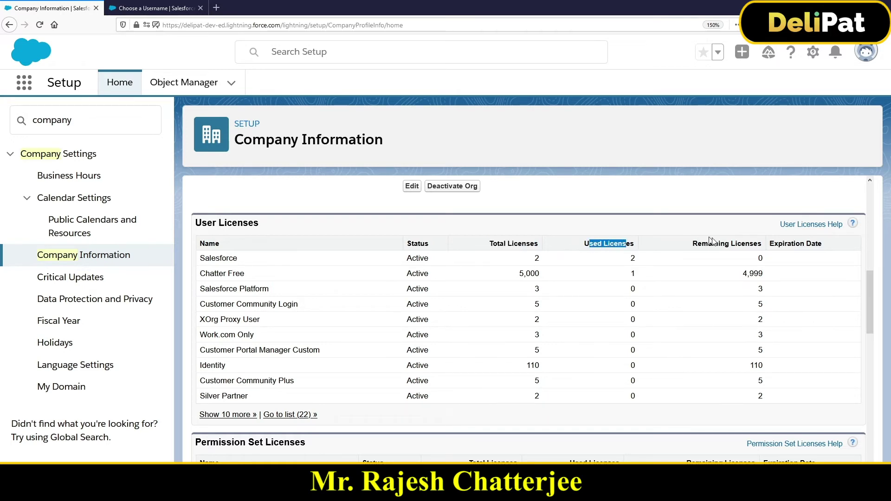
pyautogui.moveTo(702, 244); pyautogui.dragTo(745, 243)
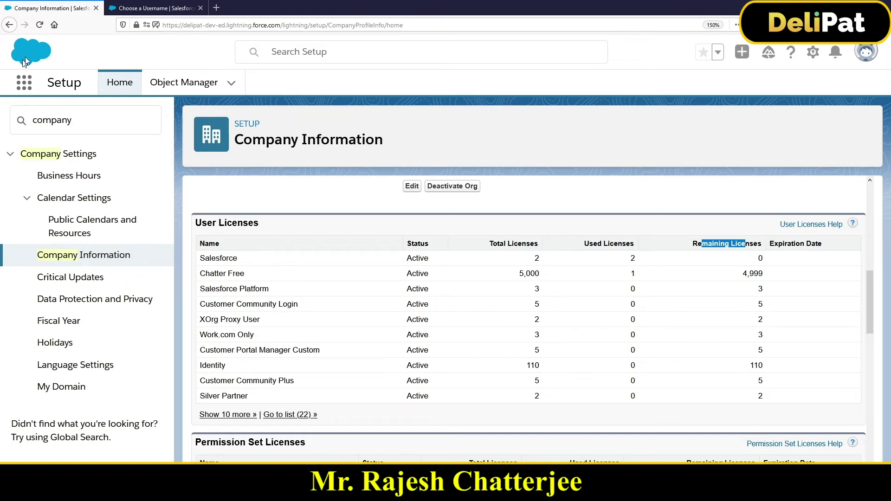
pyautogui.scroll(5, 303, 194)
pyautogui.scroll(-2, 315, 195)
pyautogui.scroll(-5, 315, 195)
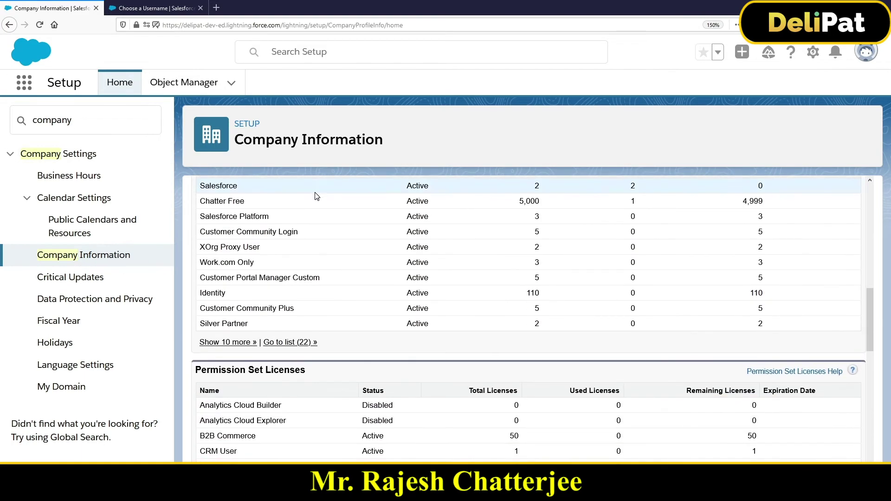
pyautogui.scroll(2, 513, 199)
pyautogui.scroll(3, 449, 250)
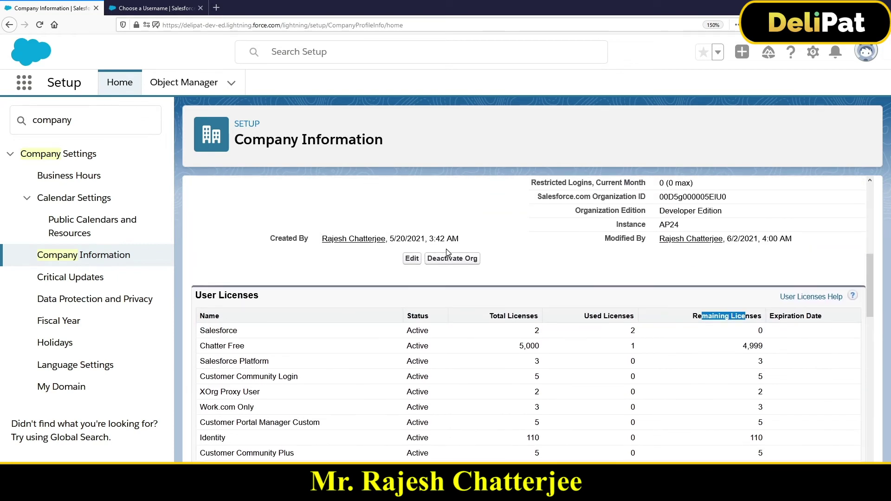
# Examine the organization edition and the User Licenses table, comparing the Salesforce and Salesforce Platform licenses.
pyautogui.moveTo(728, 196)
pyautogui.mouseDown()
pyautogui.moveTo(654, 203)
pyautogui.moveTo(731, 213)
pyautogui.mouseUp()
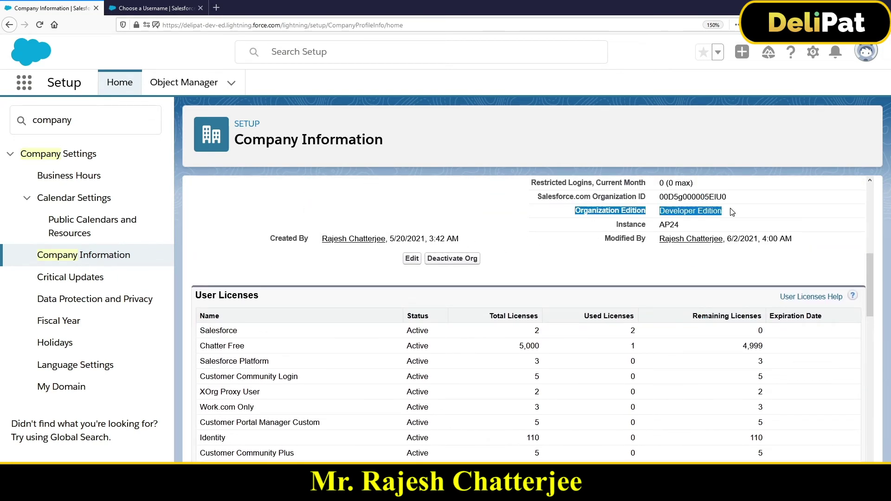
pyautogui.scroll(-1, 717, 218)
pyautogui.scroll(1, 717, 218)
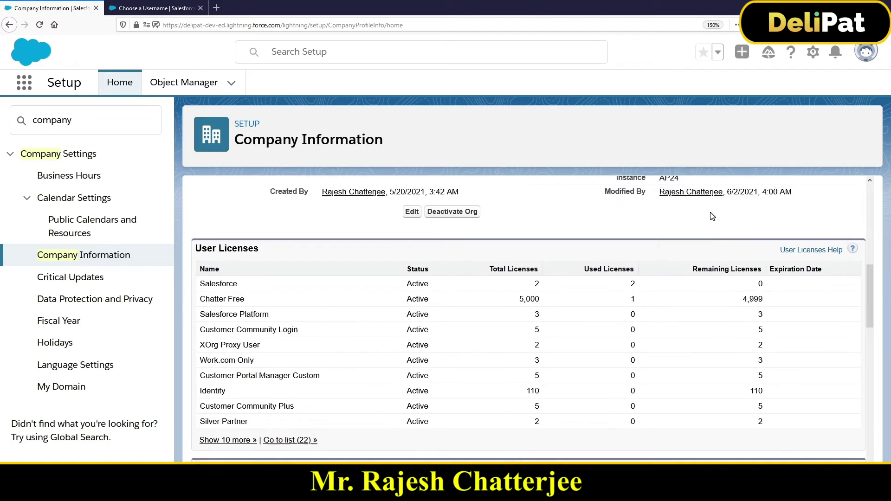
pyautogui.scroll(-1, 355, 251)
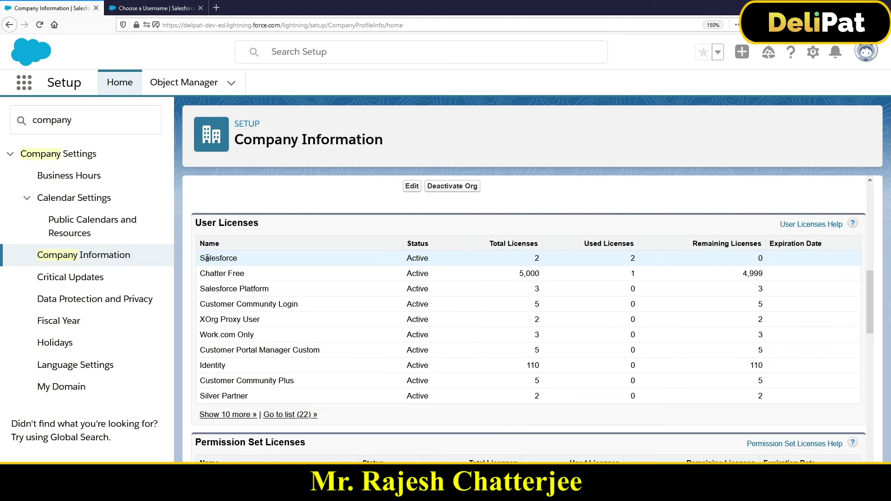
pyautogui.moveTo(201, 289); pyautogui.dragTo(269, 297)
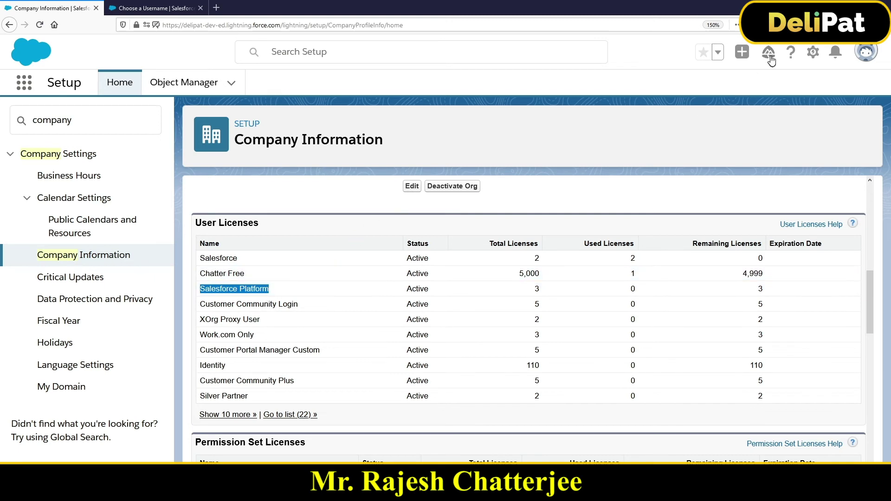
pyautogui.click(813, 52)
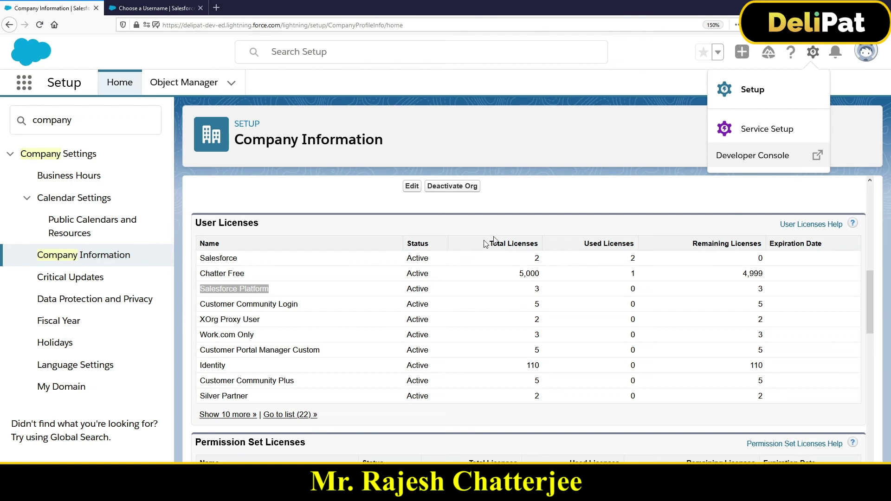
pyautogui.click(214, 262)
pyautogui.doubleClick(214, 262)
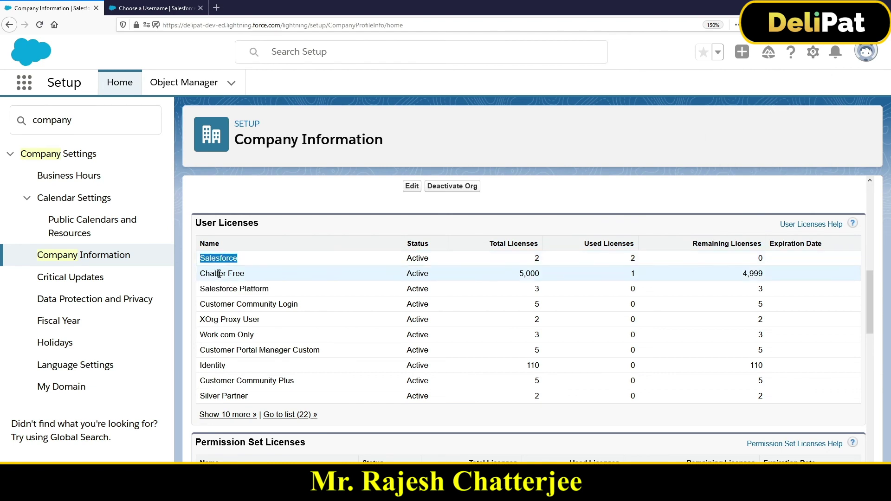
pyautogui.moveTo(211, 288); pyautogui.dragTo(269, 289)
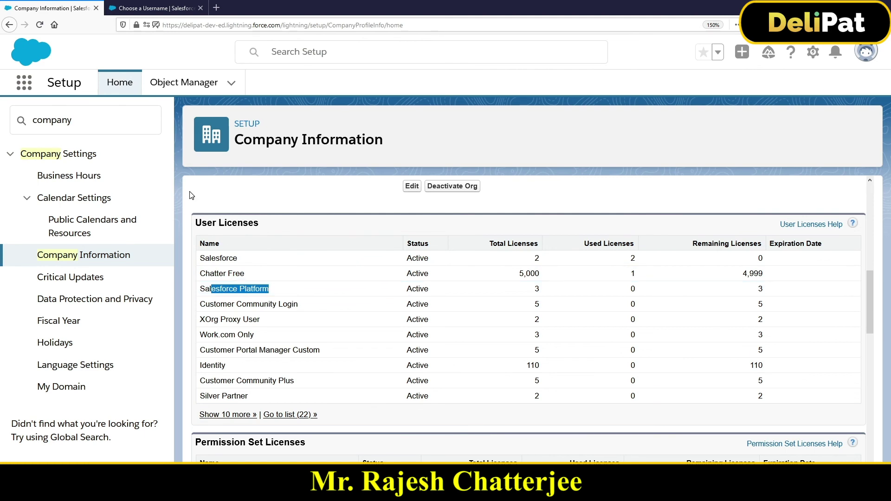
# Search Setup for "user" and open the Users page to return to the new user form.
pyautogui.click(103, 122)
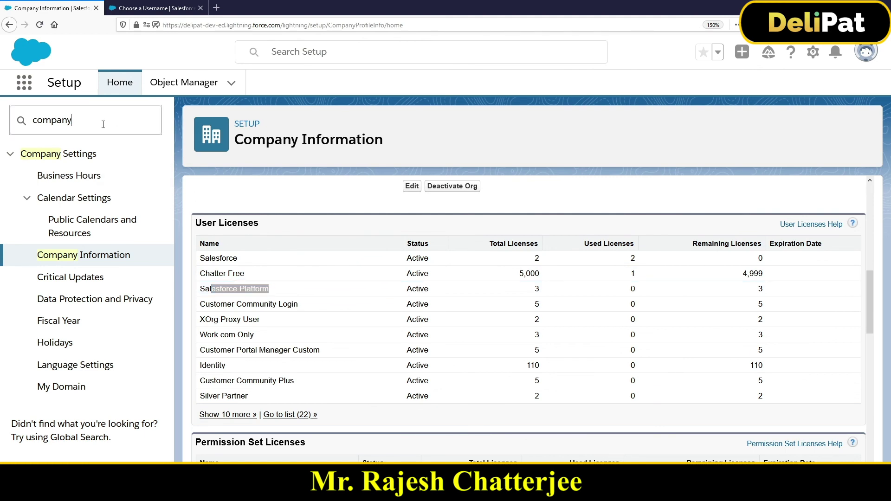
pyautogui.hotkey('ctrl', 'a')
pyautogui.write('user')
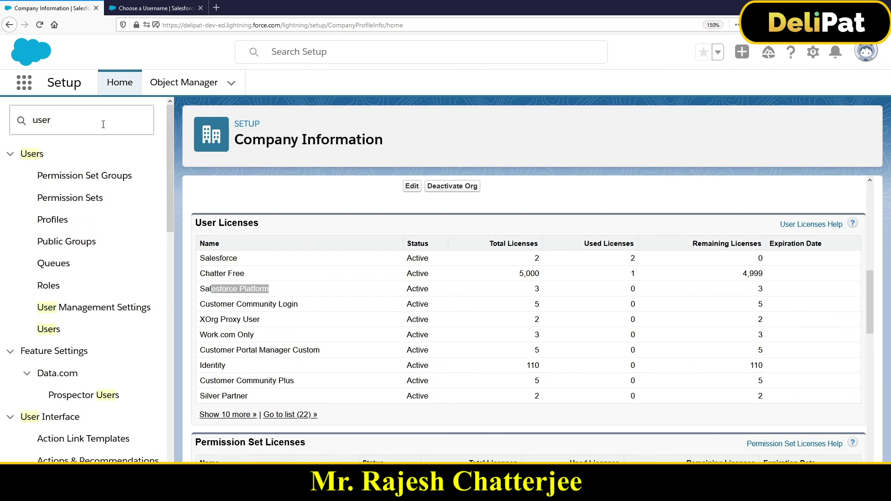
pyautogui.click(45, 330)
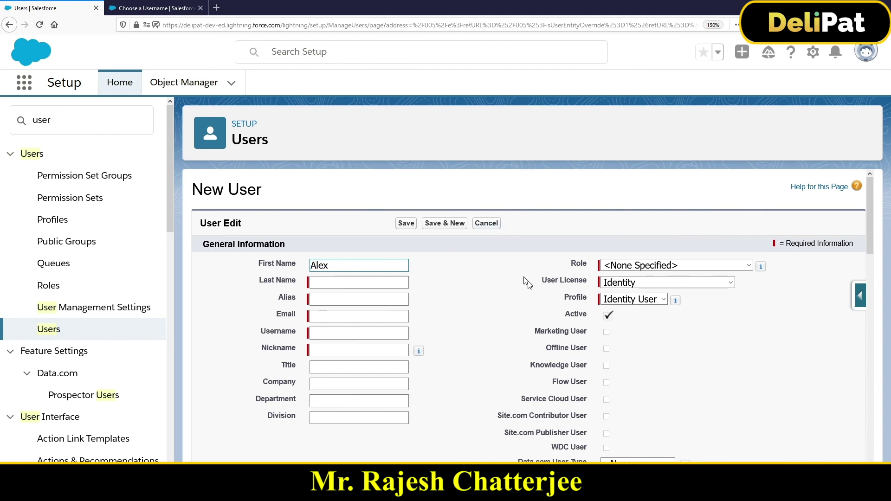
# Set the new user's User License to Salesforce Platform.
pyautogui.moveTo(542, 280); pyautogui.dragTo(590, 295)
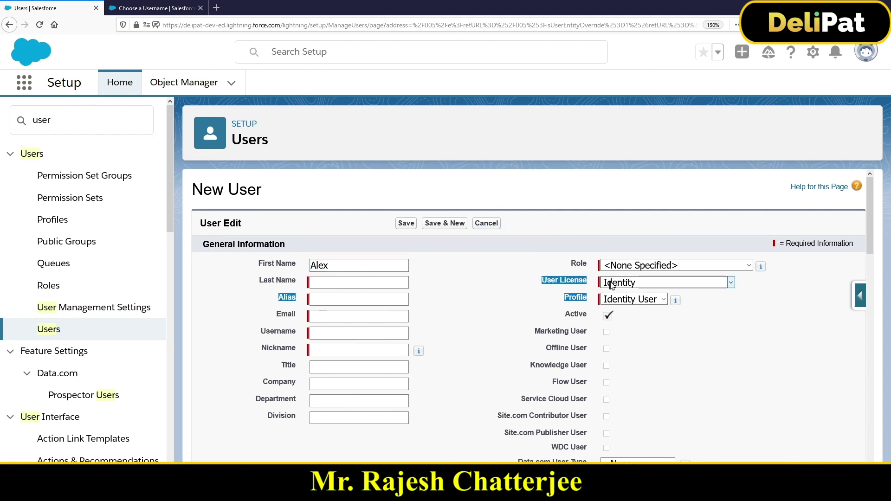
pyautogui.click(664, 282)
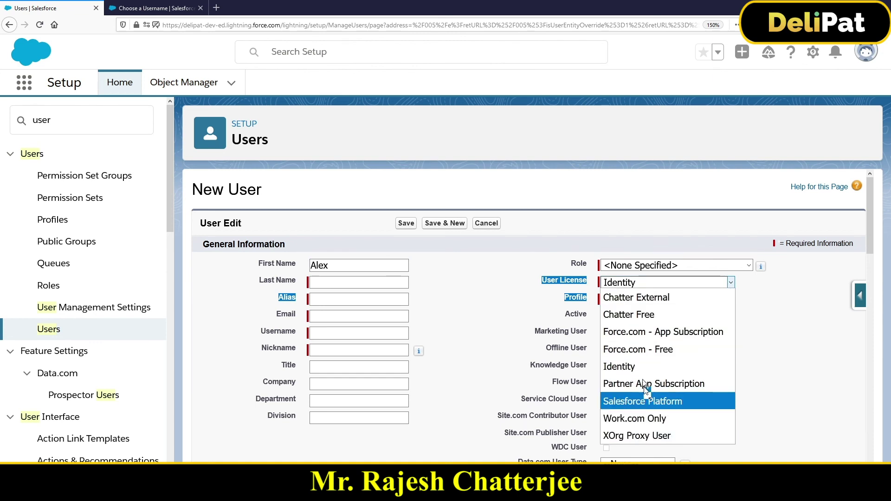
pyautogui.click(656, 402)
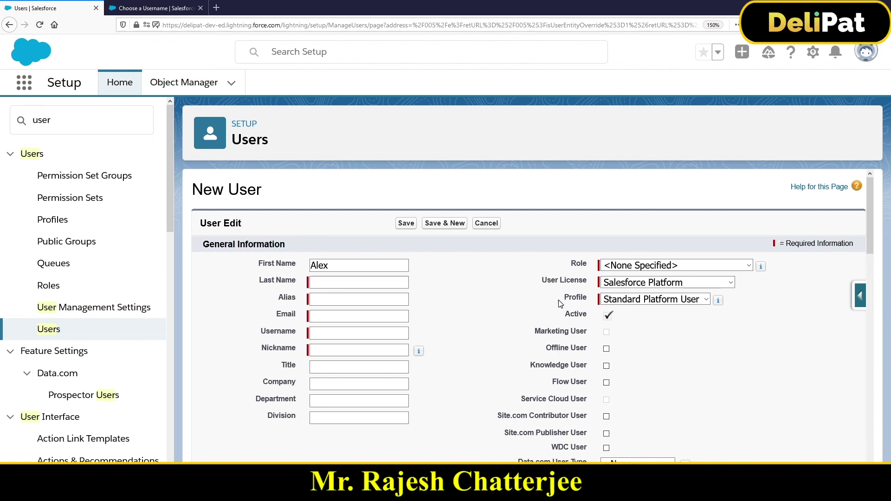
# Review the Profile and Username fields on the new user form.
pyautogui.moveTo(564, 299); pyautogui.dragTo(589, 304)
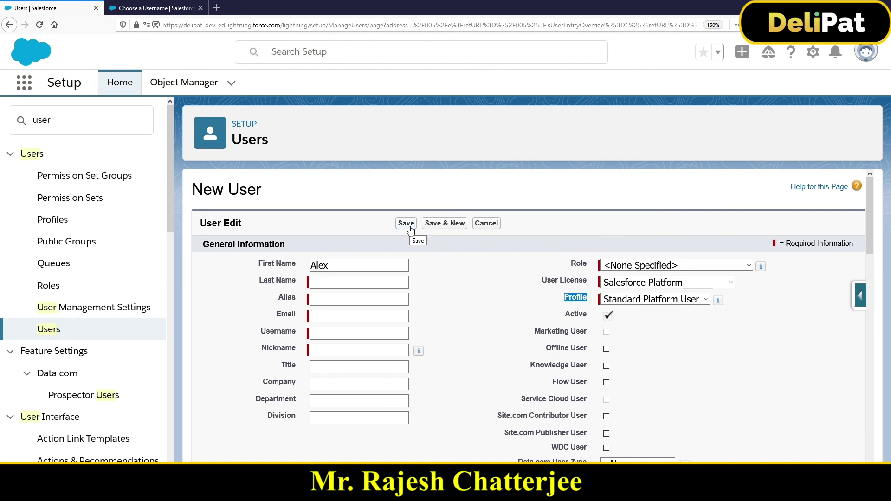
pyautogui.moveTo(261, 333); pyautogui.dragTo(304, 336)
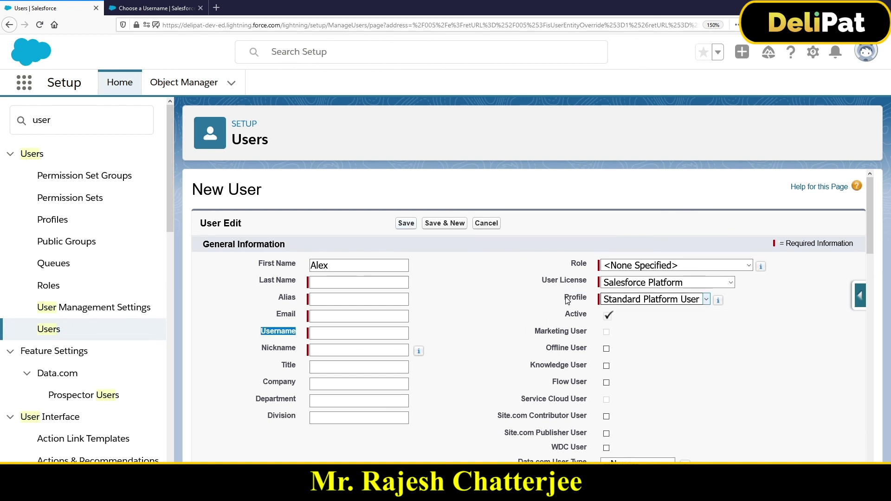
pyautogui.moveTo(564, 301); pyautogui.dragTo(589, 304)
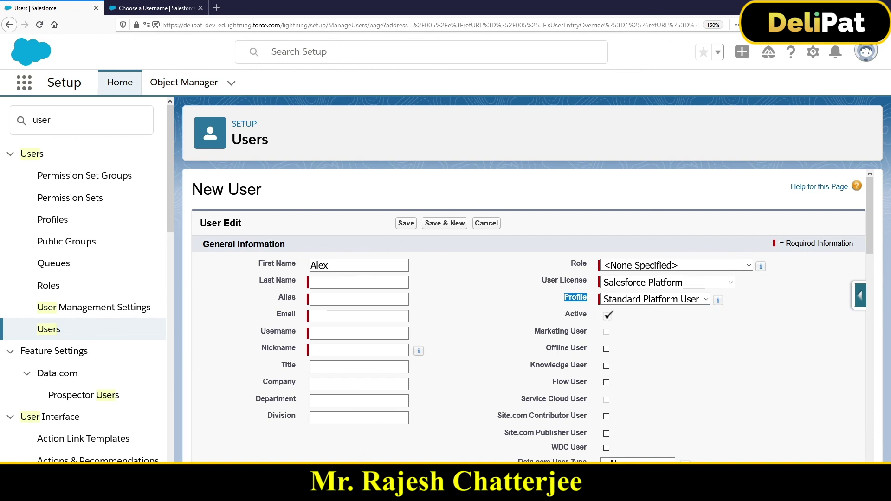
# Switch to the Security notes in Notepad and review the user management, object, admin and field level security topics.
pyautogui.moveTo(330, 491)
pyautogui.click(331, 431)
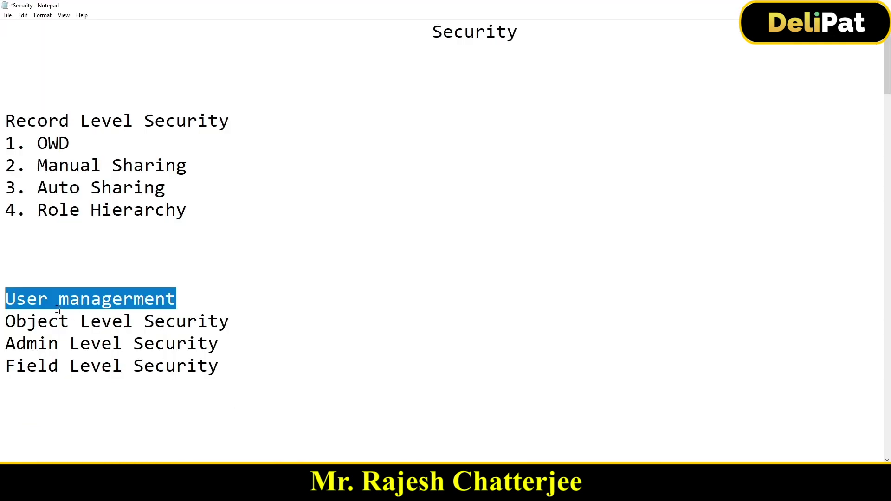
pyautogui.press('Up')
pyautogui.moveTo(16, 321); pyautogui.dragTo(208, 345)
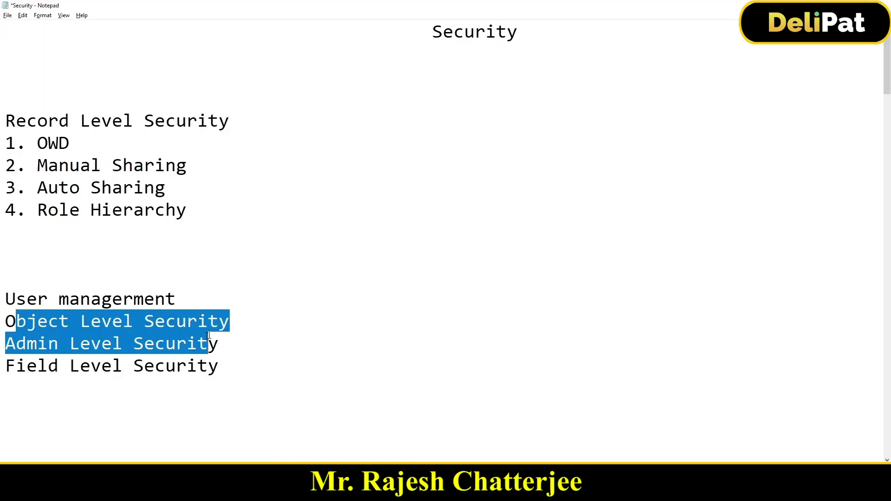
pyautogui.moveTo(15, 335); pyautogui.dragTo(133, 344)
pyautogui.moveTo(17, 367); pyautogui.dragTo(220, 366)
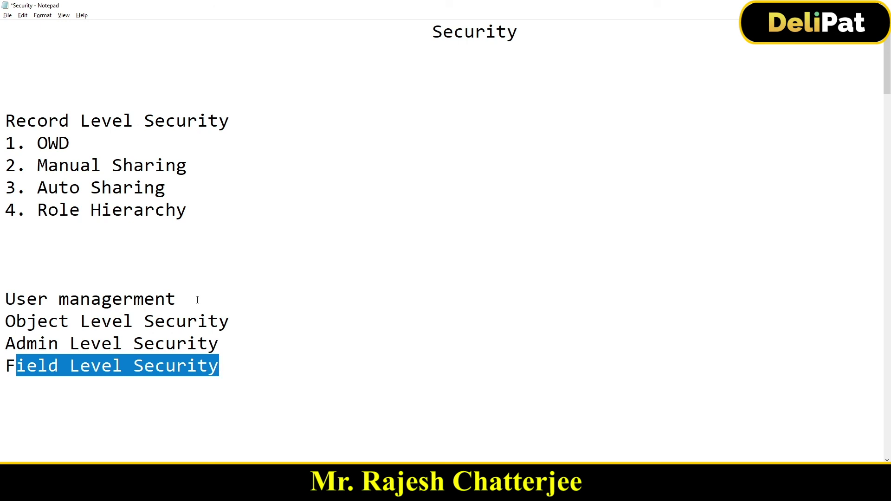
pyautogui.moveTo(197, 299); pyautogui.dragTo(4, 301)
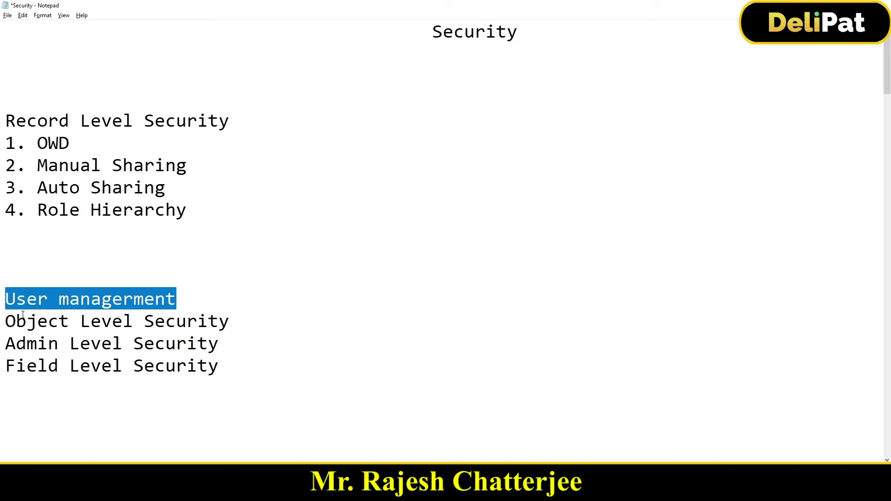
pyautogui.moveTo(16, 323); pyautogui.dragTo(59, 323)
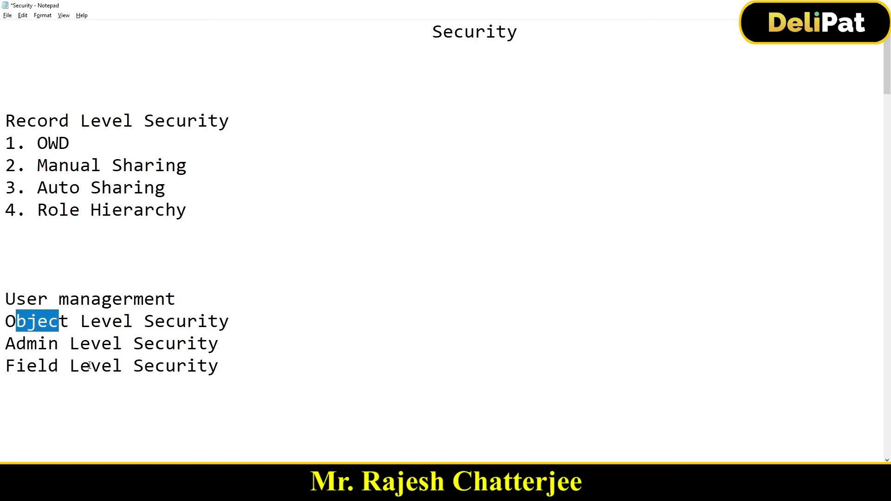